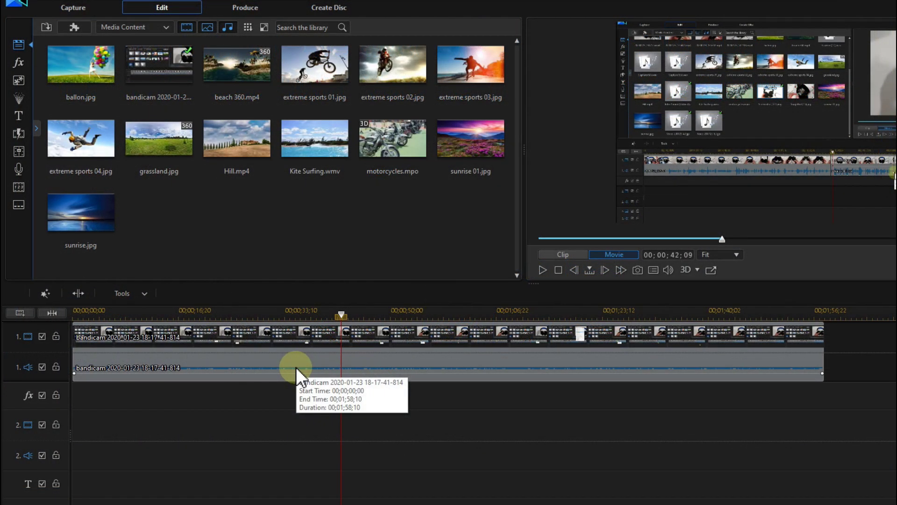
- Select the recording's audio clip on track 1 and zoom the timeline to about 0:35–0:55
click(295, 366)
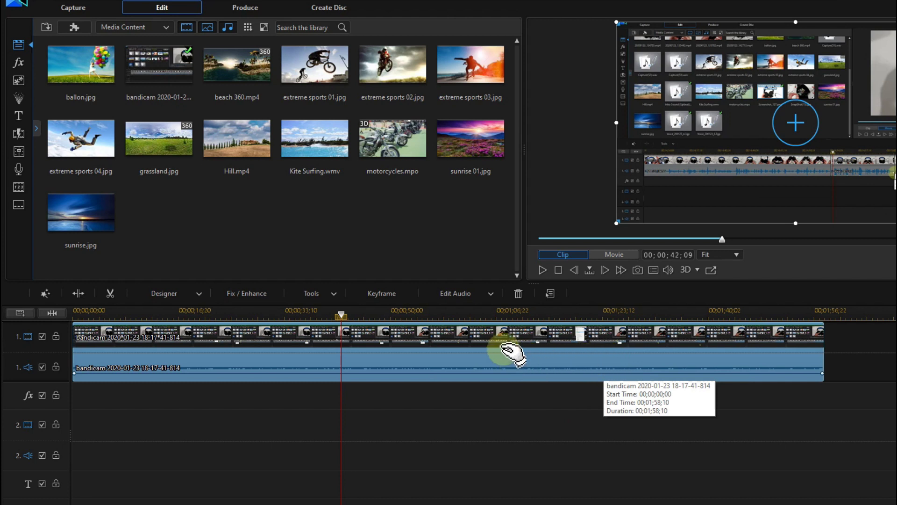
click(392, 313)
drag(477, 319, 673, 319)
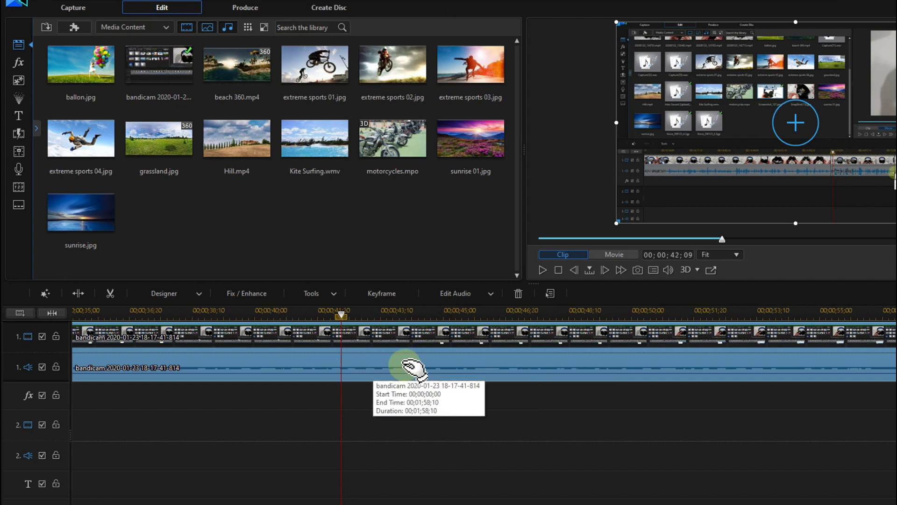
- Preview the recording up to 46;03, zoom out to about 0;08–1;15, and select the audio clip
click(542, 269)
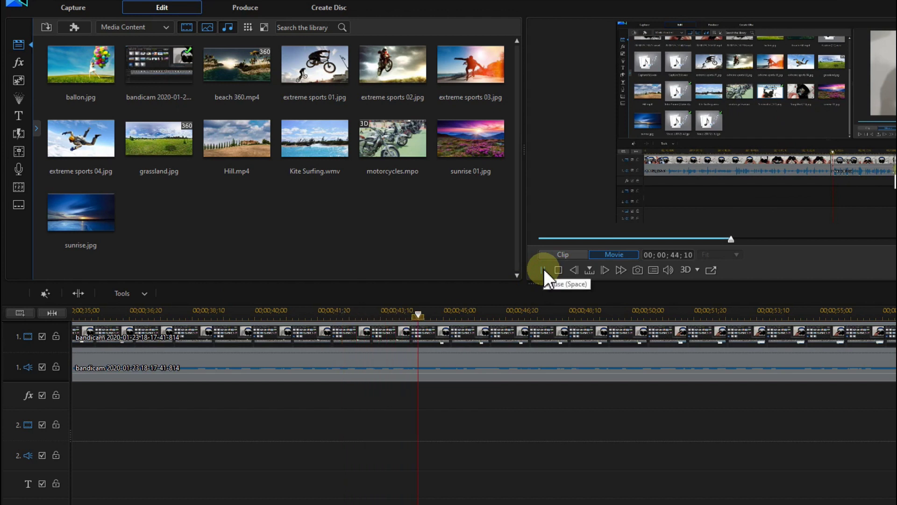
click(543, 269)
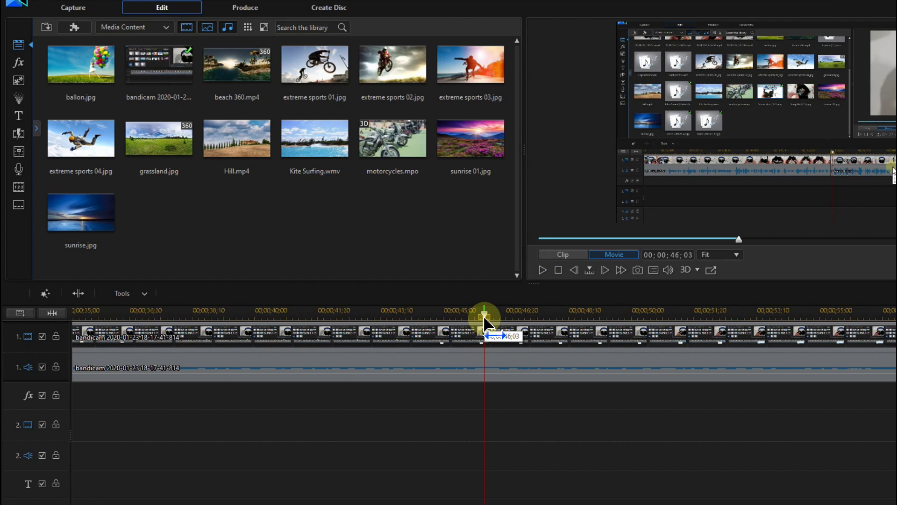
drag(357, 311, 315, 310)
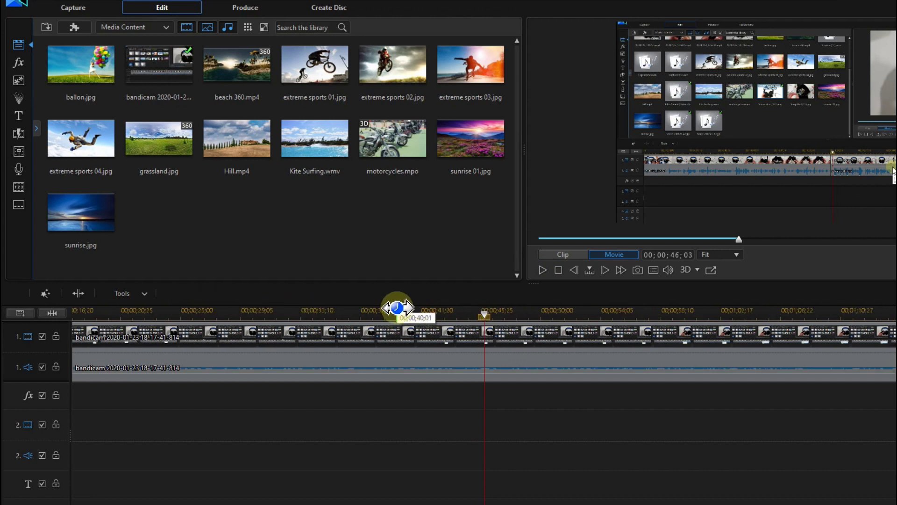
drag(396, 308, 345, 318)
click(376, 361)
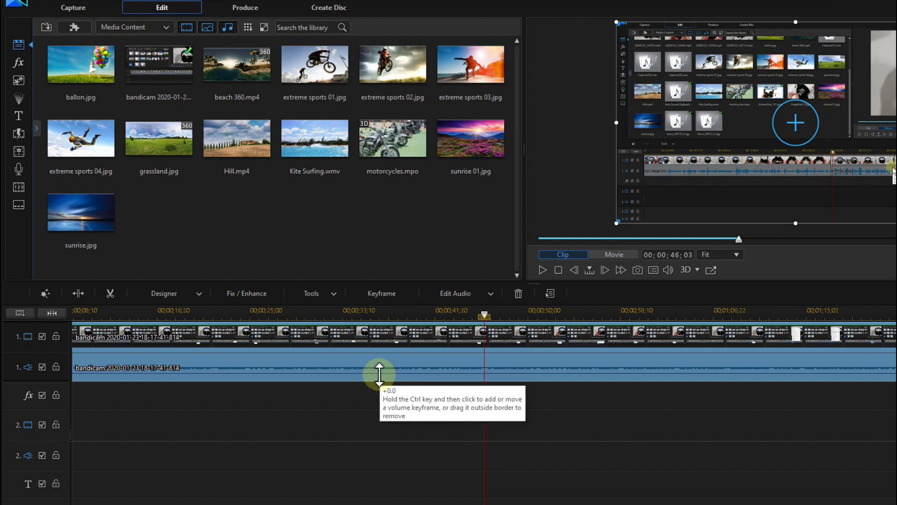
- Raise the audio clip's volume line to +12.0
drag(379, 374, 378, 358)
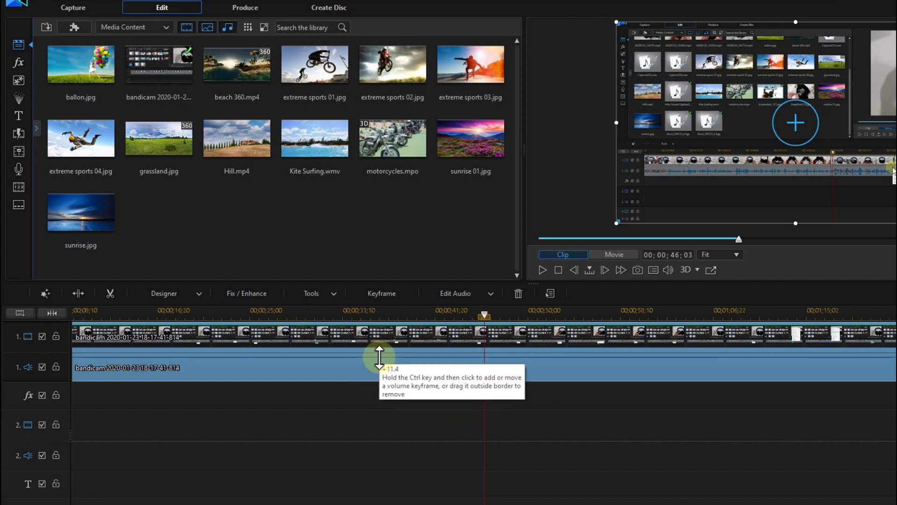
drag(379, 356, 379, 356)
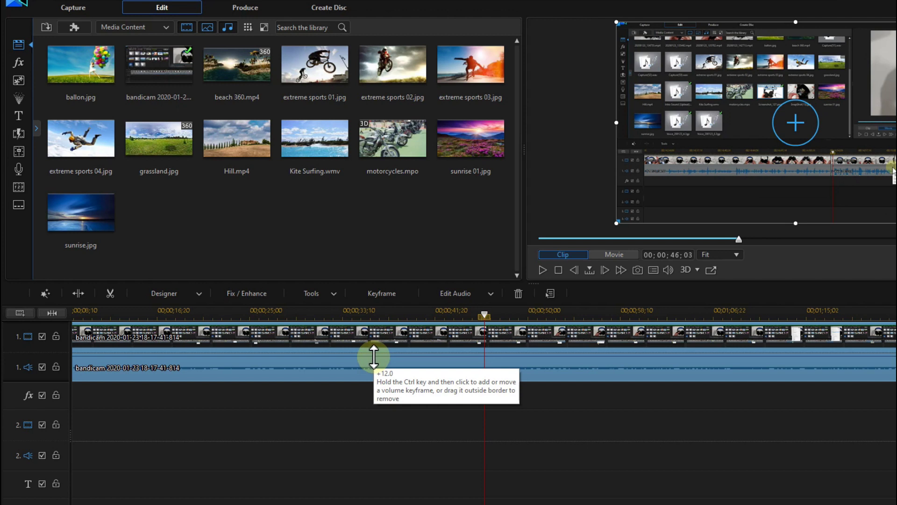
click(374, 357)
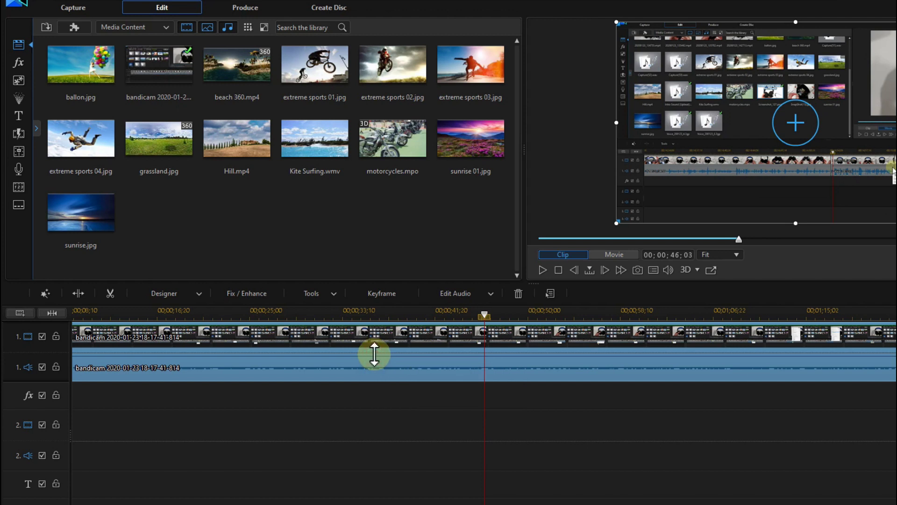
click(373, 355)
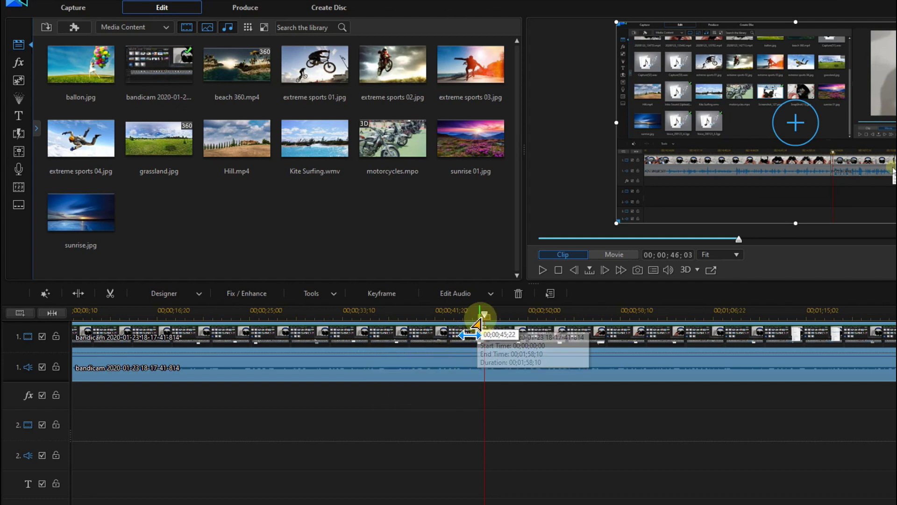
- Preview the boosted audio from 38;09, then move the playhead back to about 36 seconds
click(397, 314)
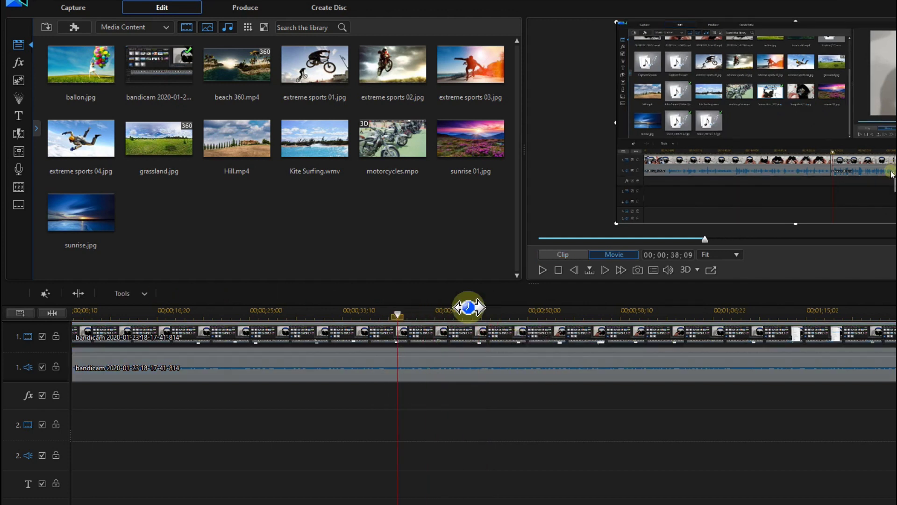
click(543, 270)
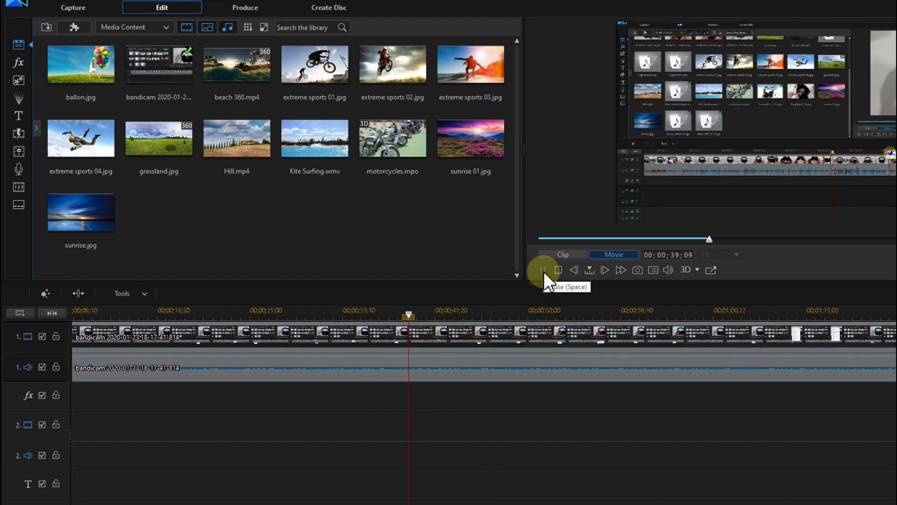
click(543, 271)
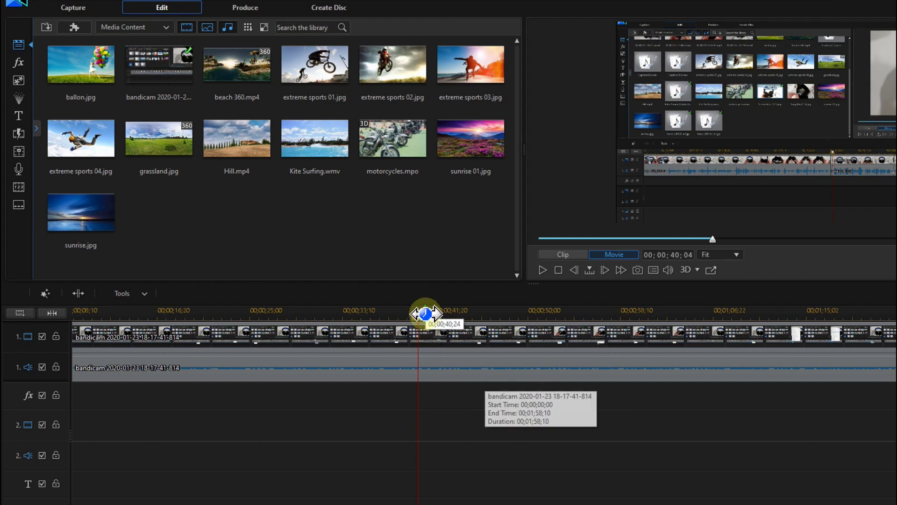
drag(425, 315, 374, 317)
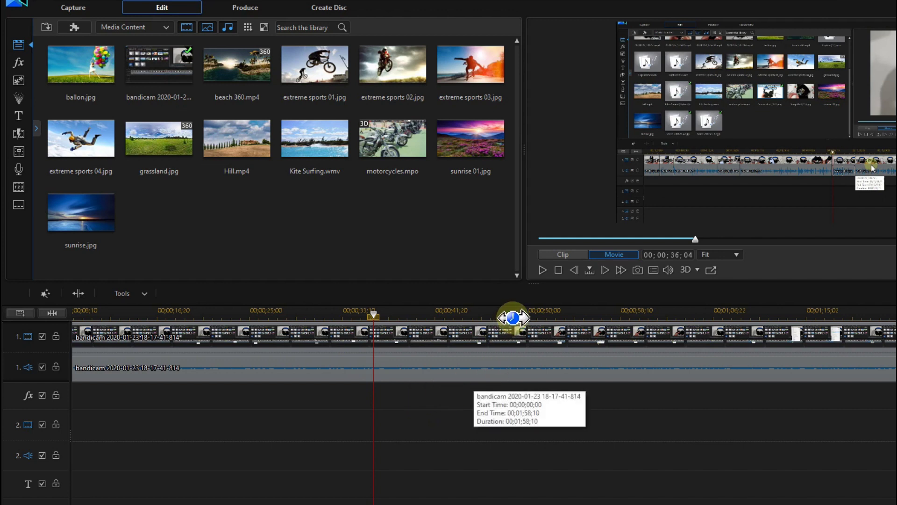
- Turn on Audio Denoise at degree 10 for the audio clip and apply it to all clips
drag(514, 311, 341, 311)
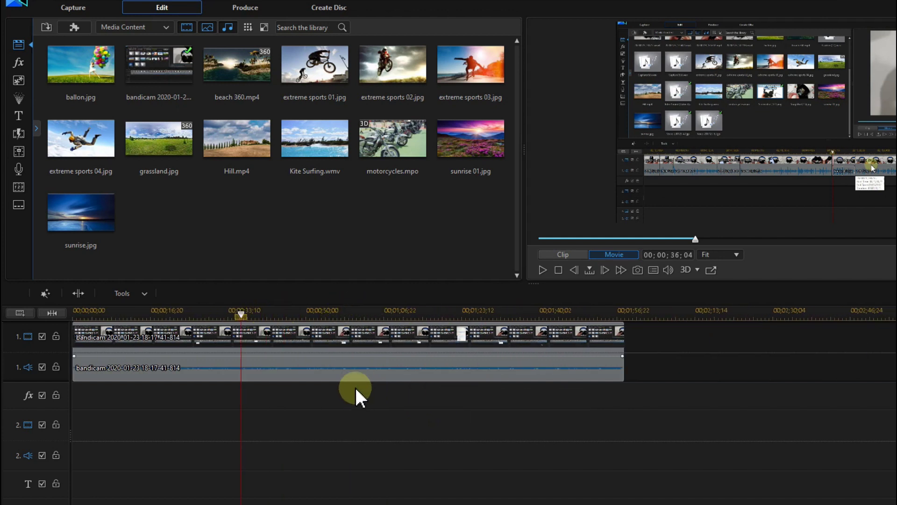
click(353, 374)
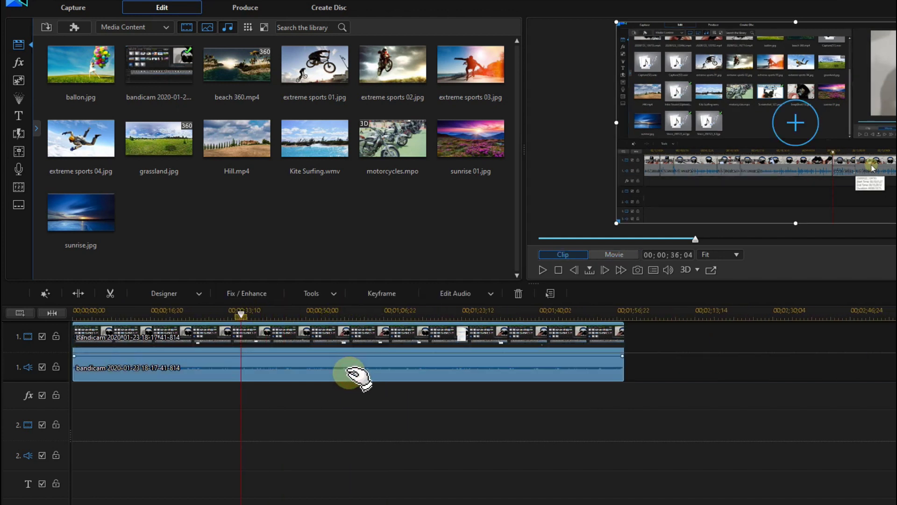
click(243, 295)
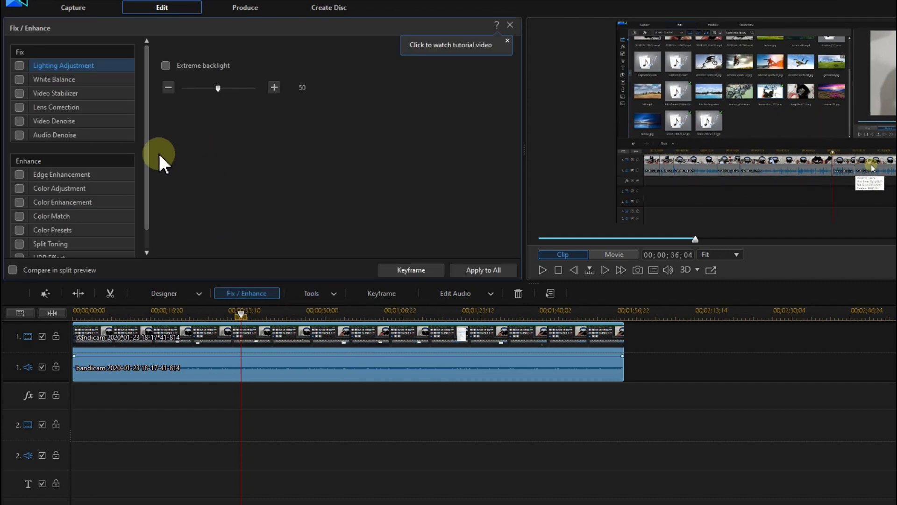
click(19, 135)
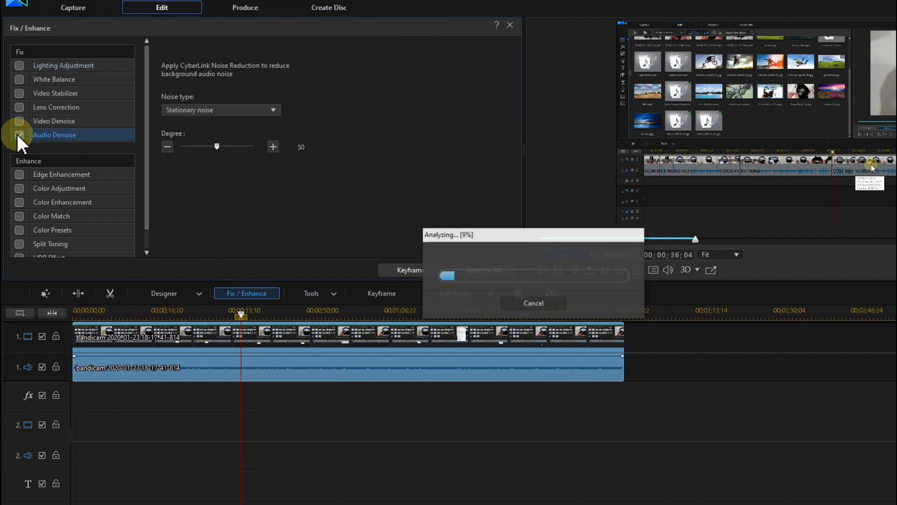
drag(218, 147, 183, 156)
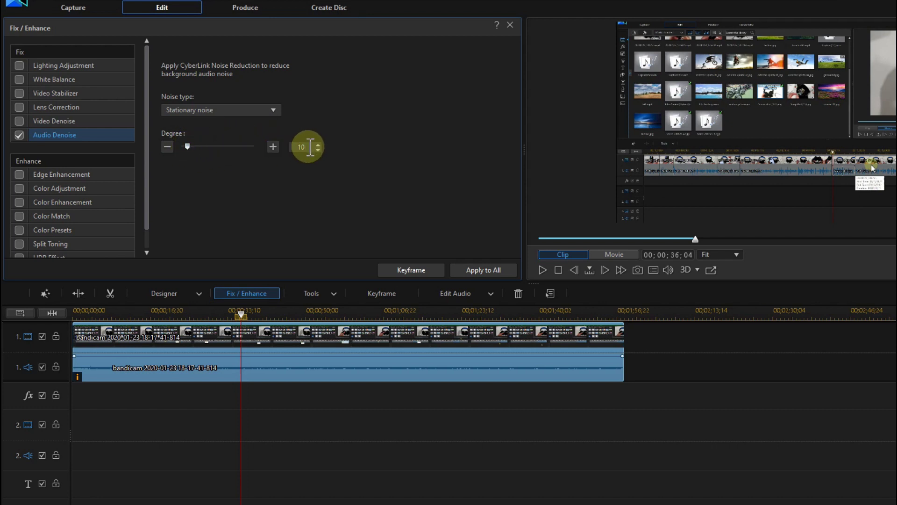
click(481, 271)
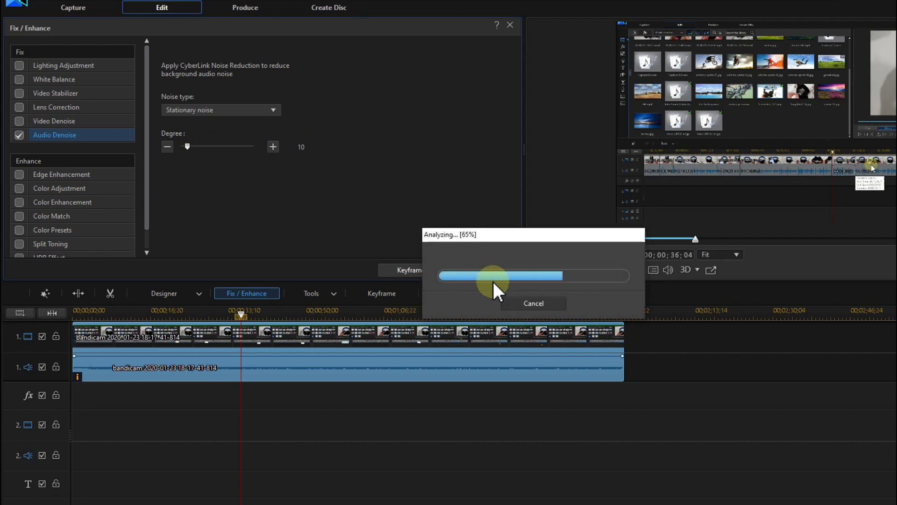
click(510, 25)
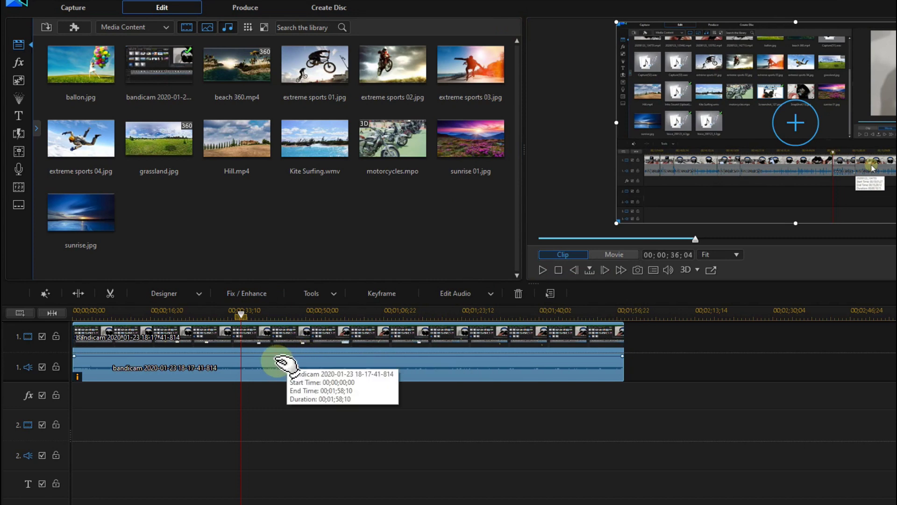
- Send the audio clip to WaveEditor through Edit Audio > WaveEditor
right_click(276, 366)
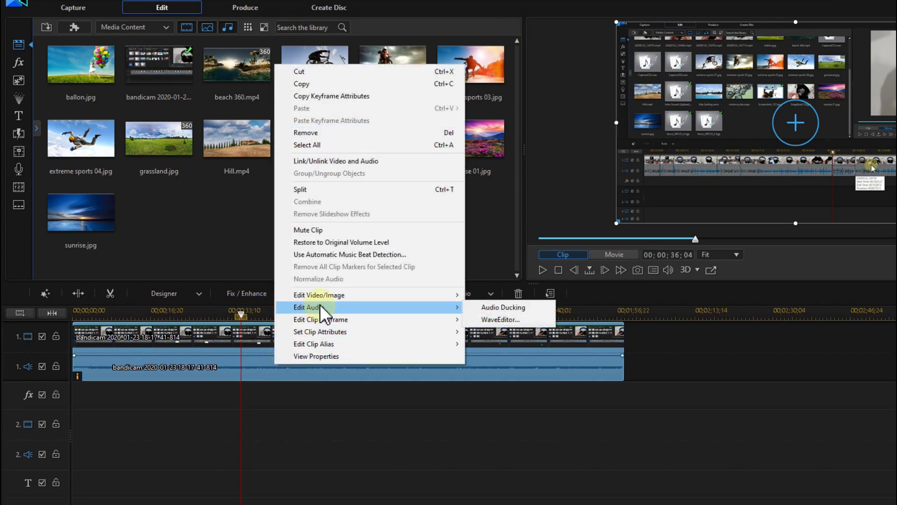
mouse_move(336, 312)
click(493, 321)
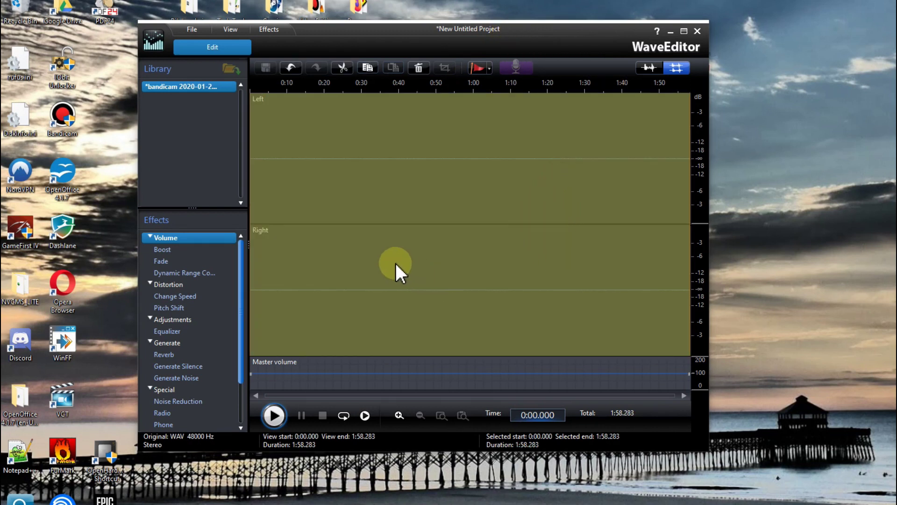
- Apply a 12 dB Volume Boost to the whole track, then close WaveEditor and save the edited WAV
double_click(163, 251)
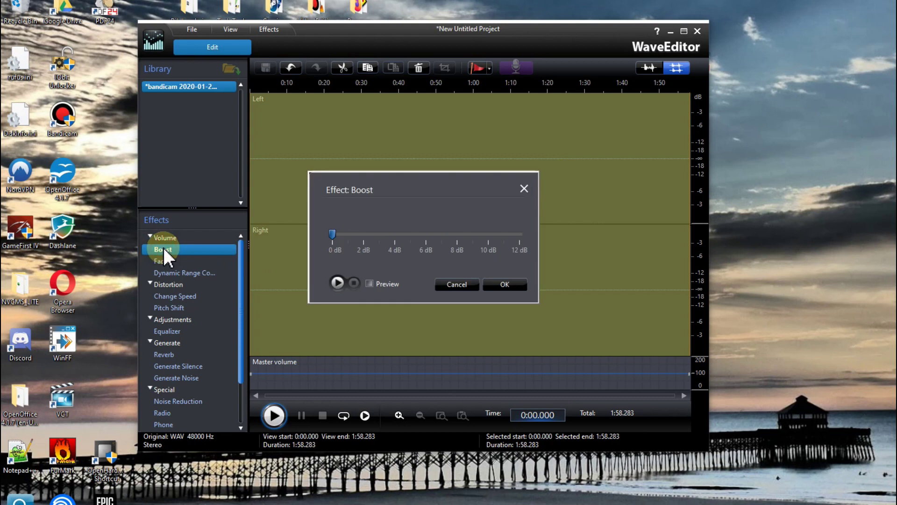
click(332, 233)
drag(348, 241, 521, 243)
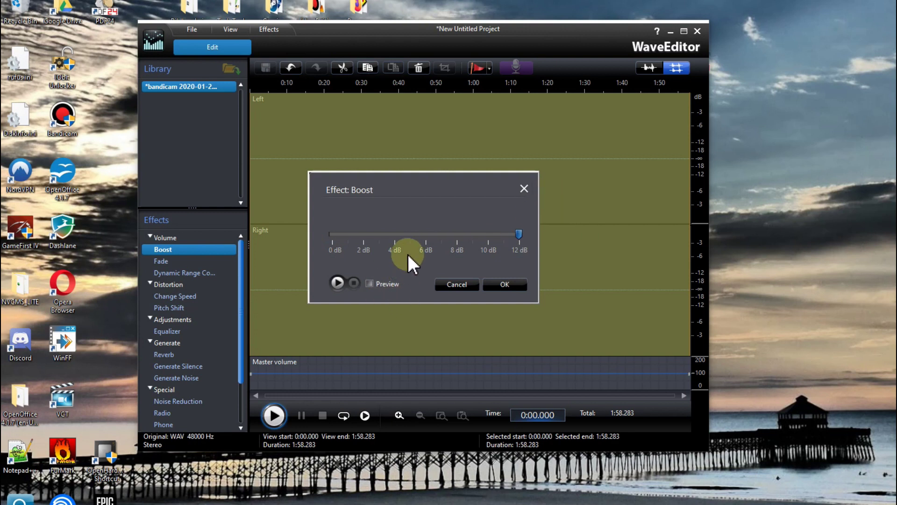
click(509, 303)
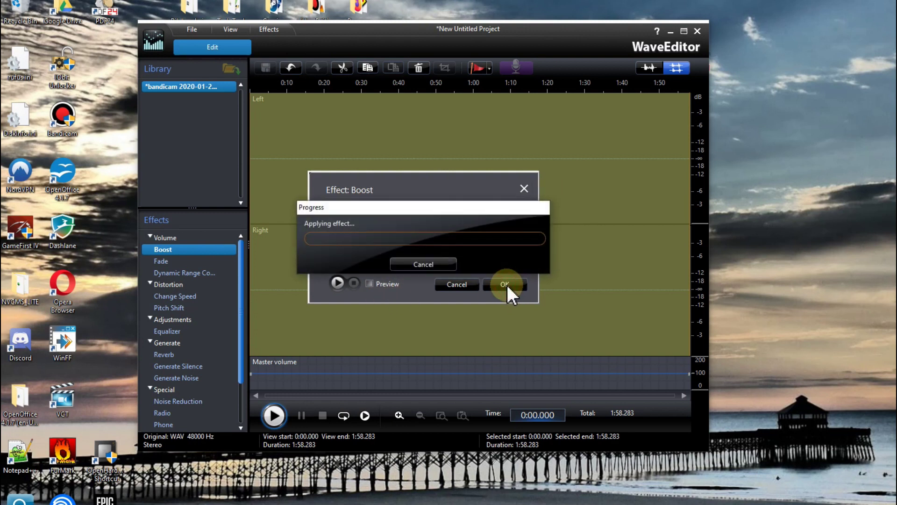
click(697, 32)
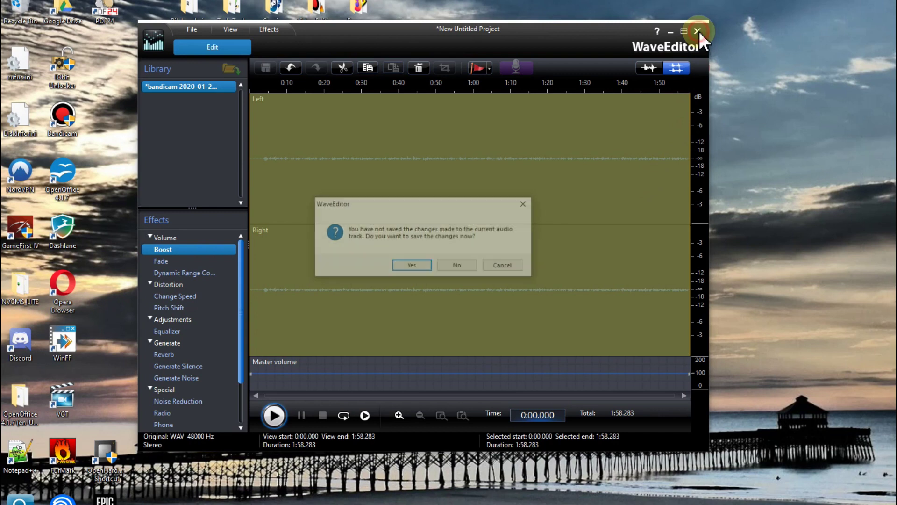
click(411, 267)
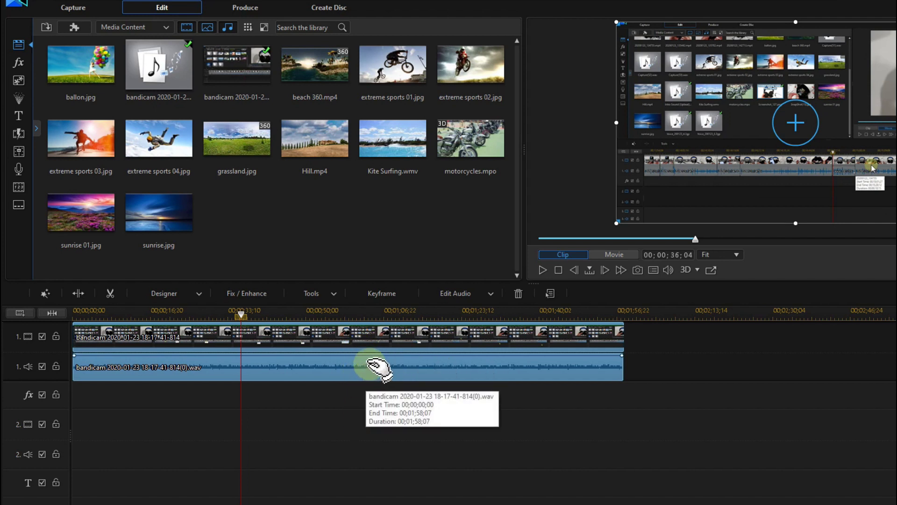
- Preview the boosted audio, then reopen the clip in WaveEditor through Edit Audio > WaveEditor
click(542, 270)
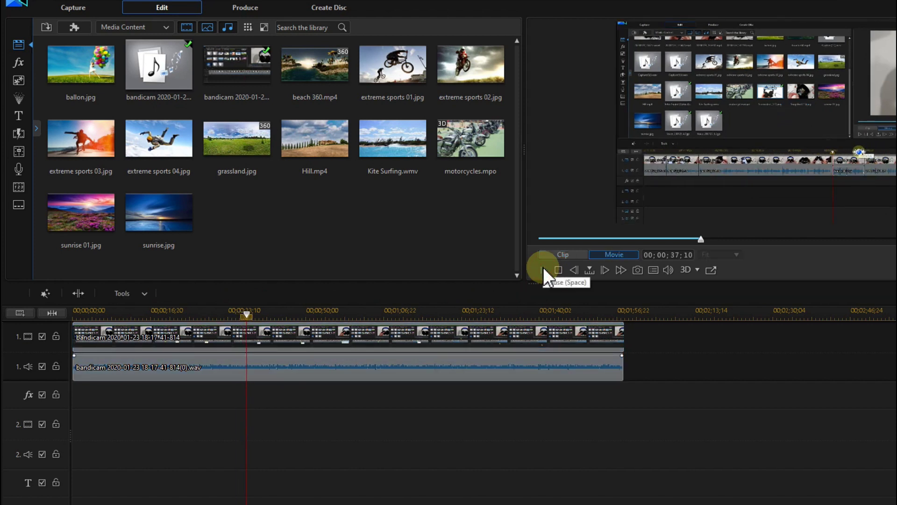
click(543, 270)
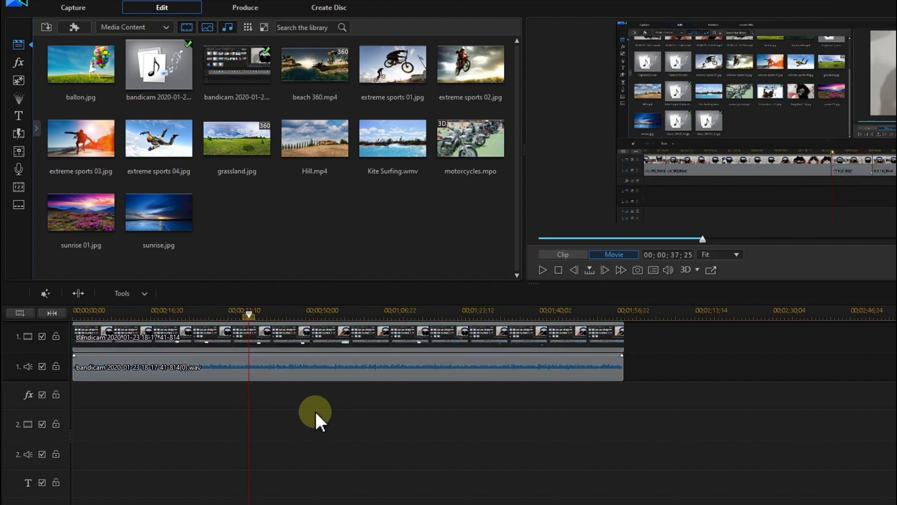
right_click(299, 369)
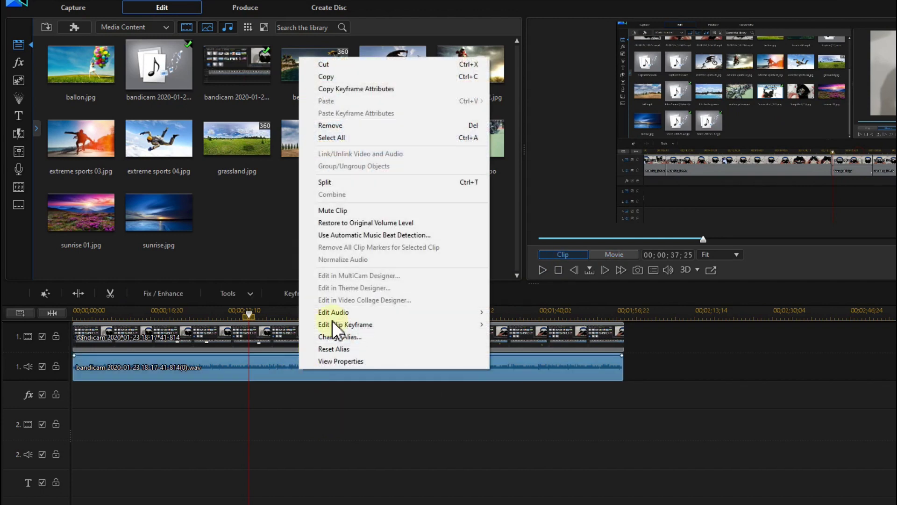
mouse_move(346, 311)
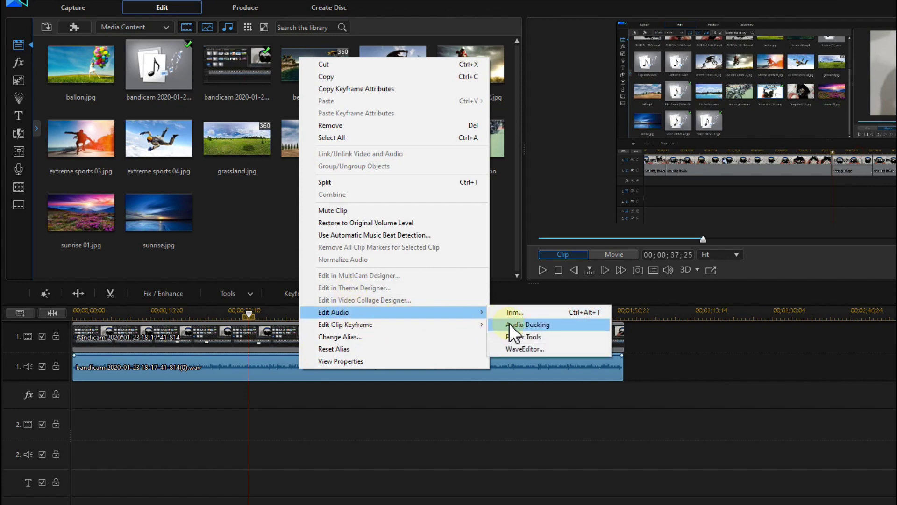
click(516, 349)
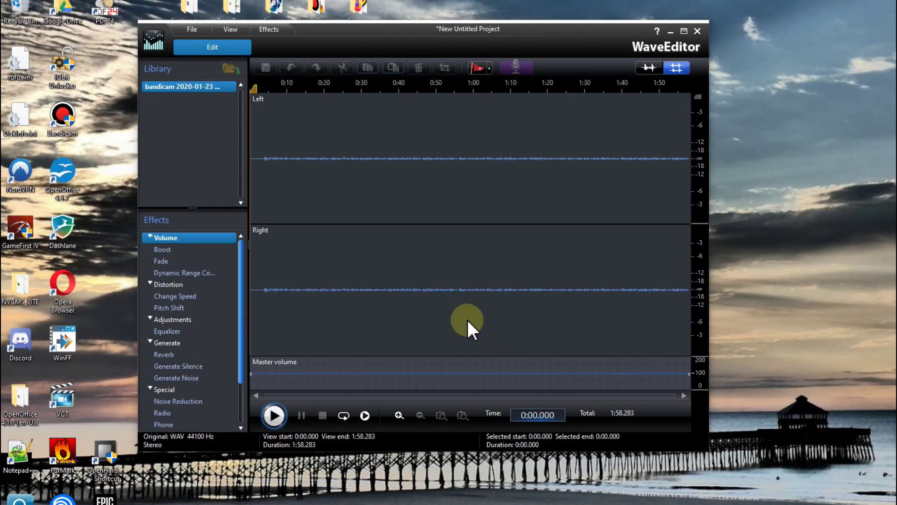
- Apply another 12 dB Boost, then close WaveEditor and save as the (0)(0).wav audio
double_click(168, 251)
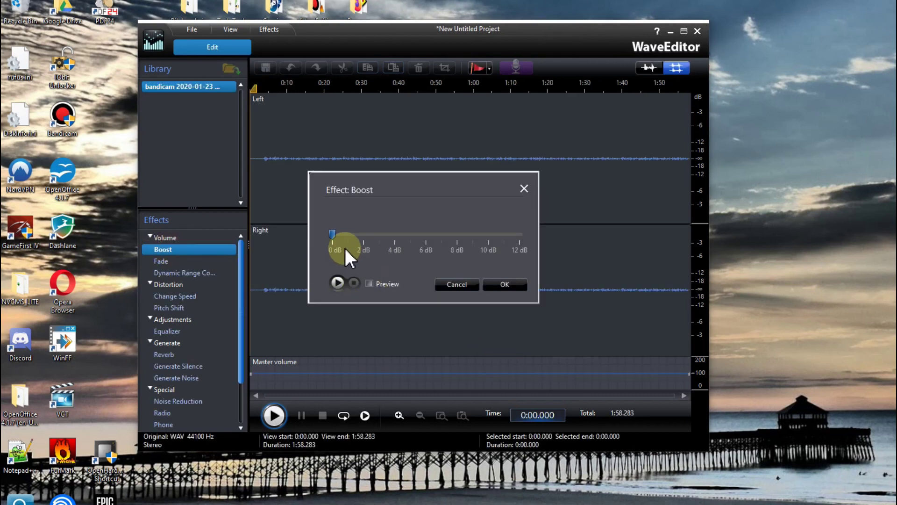
drag(331, 236, 520, 236)
click(507, 286)
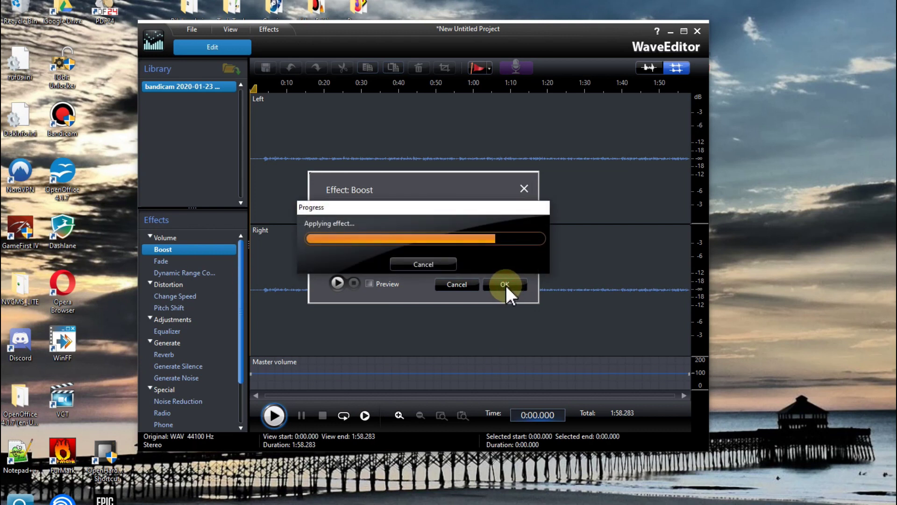
click(565, 368)
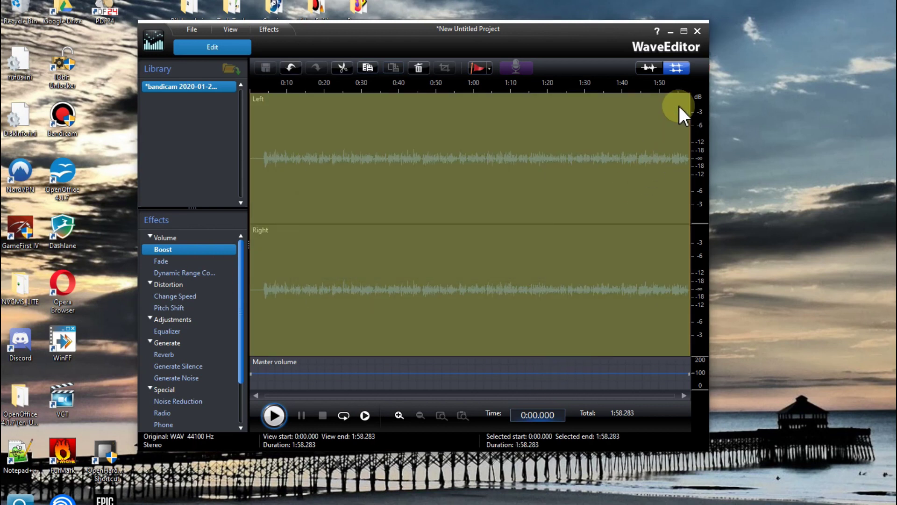
click(696, 31)
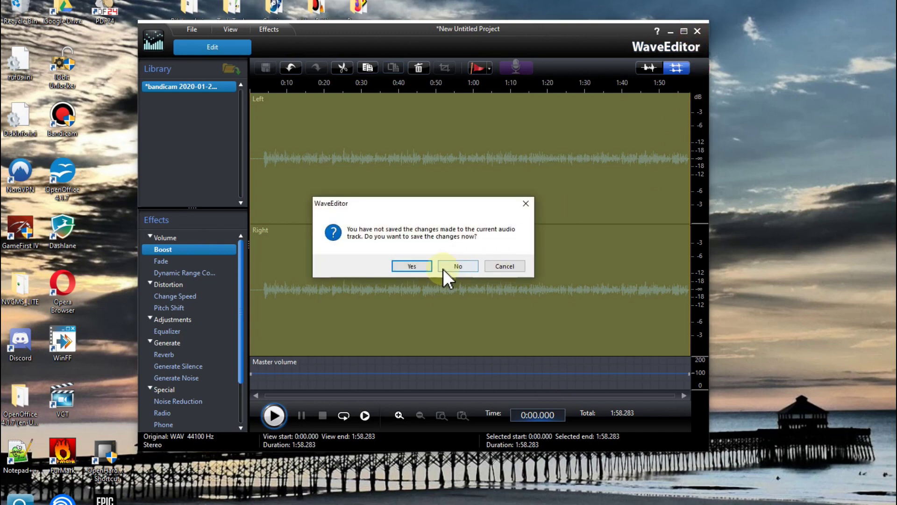
click(423, 266)
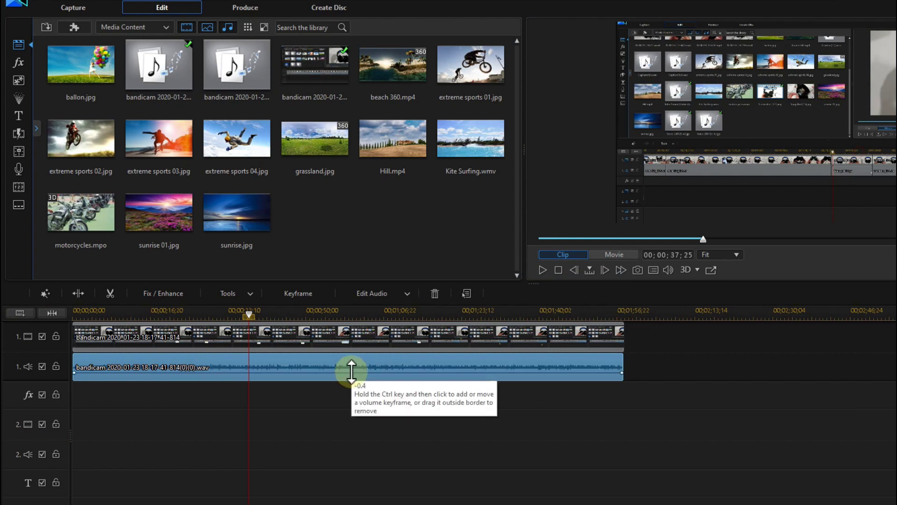
- Drag the twice-boosted audio clip's volume line up to about +11.9
drag(351, 371, 355, 356)
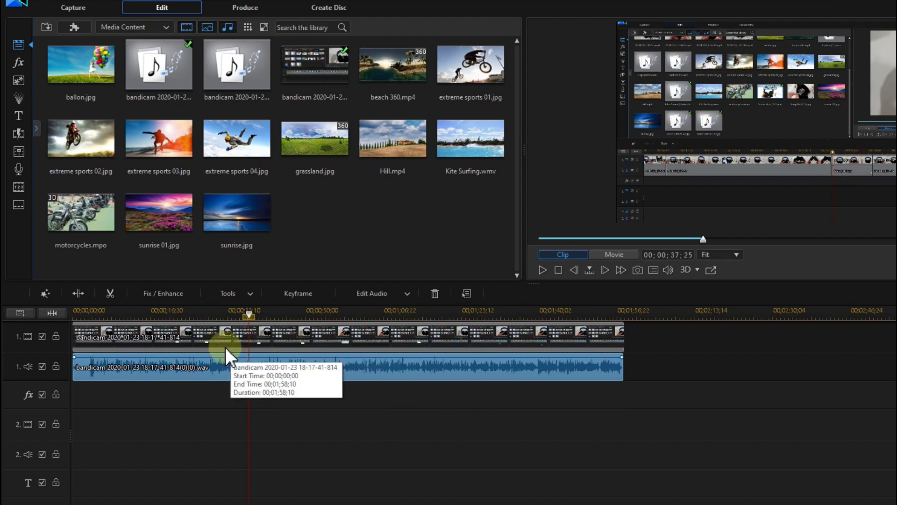
- In Fix / Enhance, enable Stationary-noise Audio Denoise at degree 9 and apply it to all clips
click(189, 294)
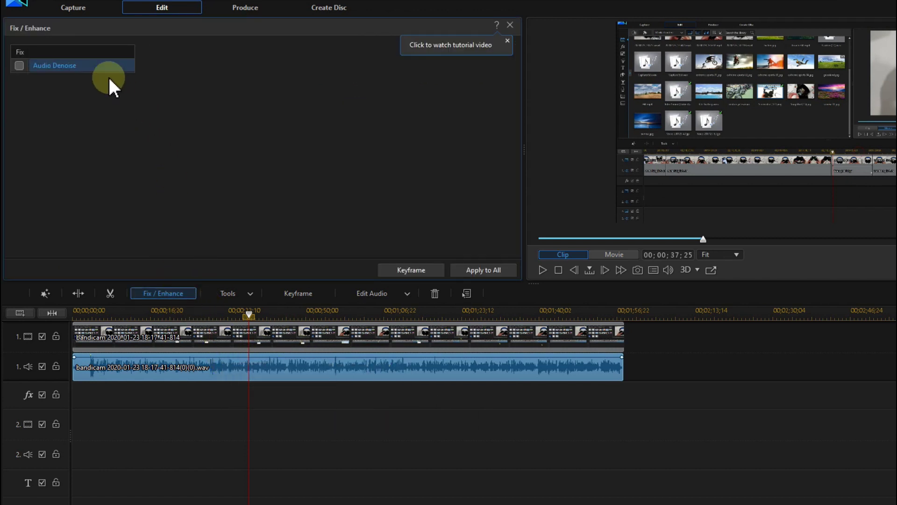
click(19, 65)
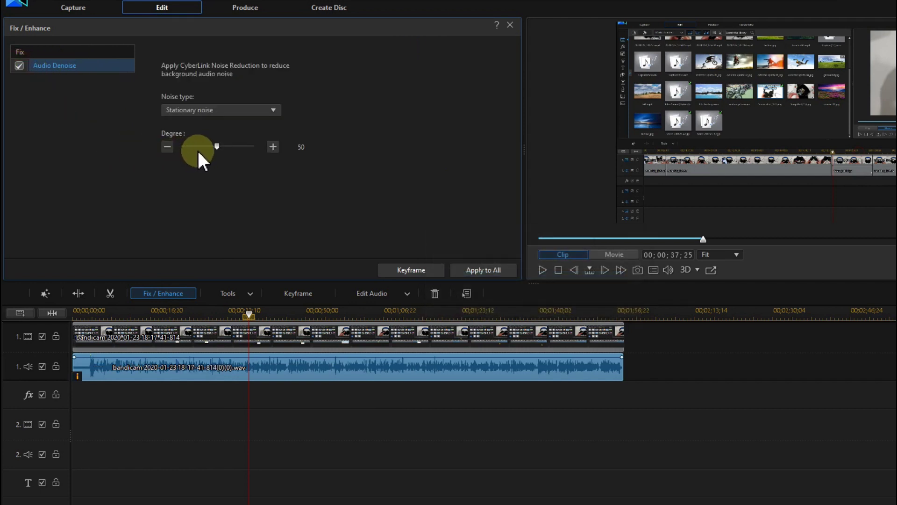
drag(217, 145, 186, 144)
click(477, 271)
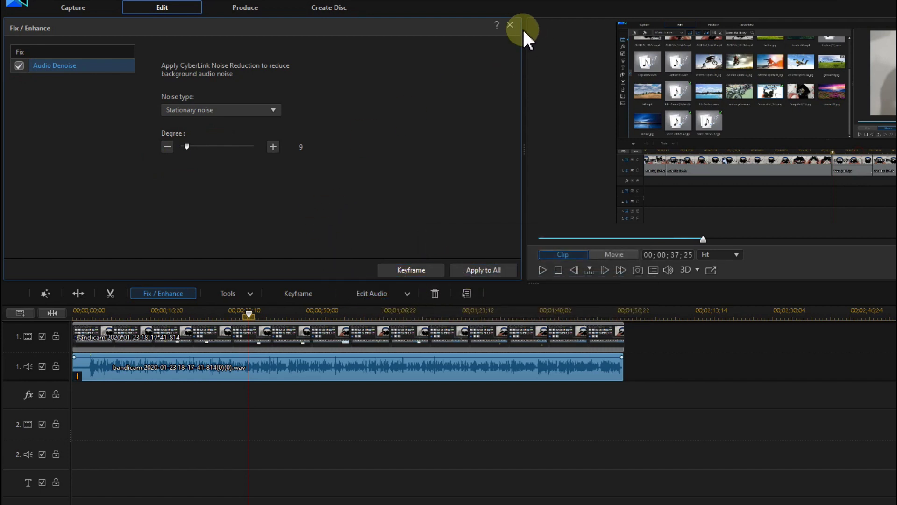
click(509, 25)
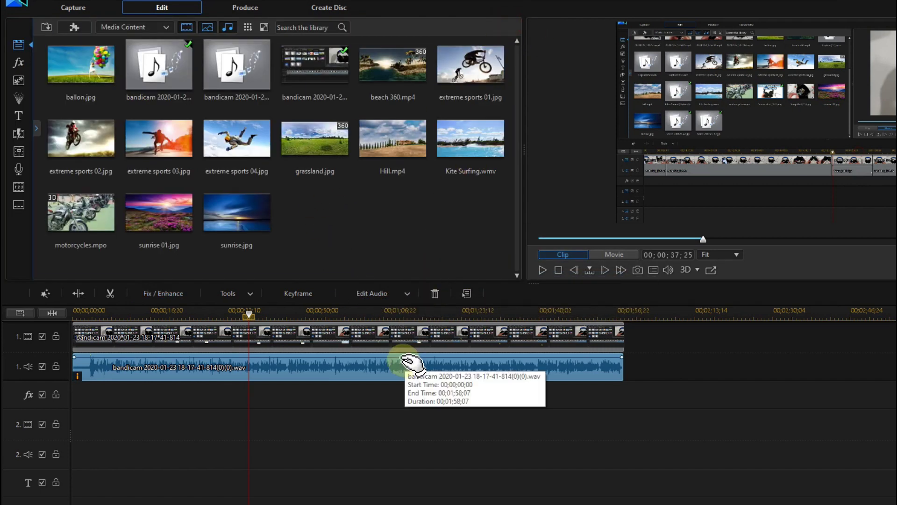